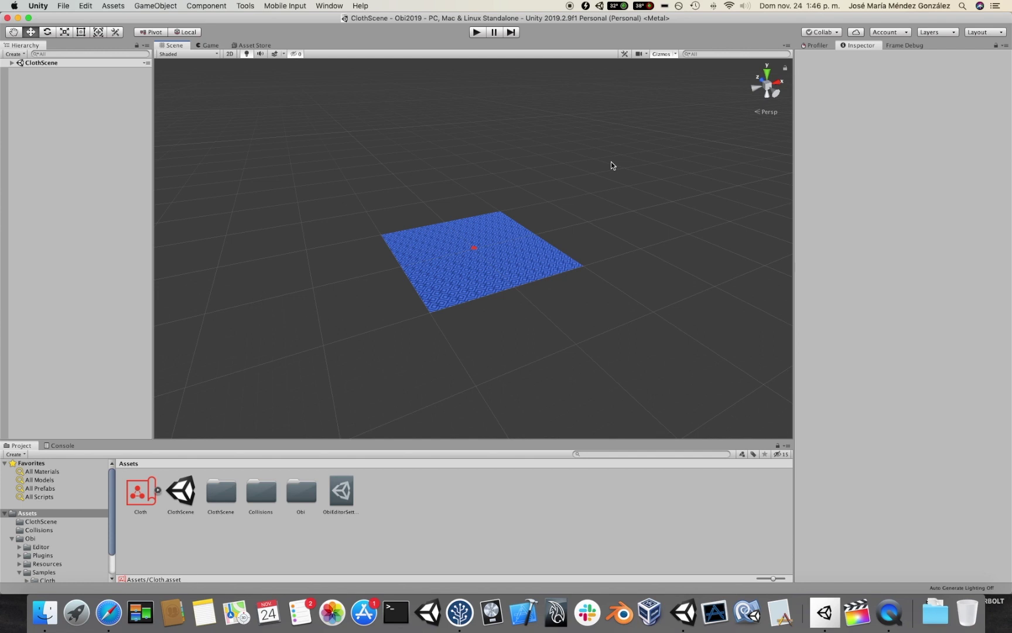
Select the cloth sheet, enter Play mode, and zoom the Scene view toward the hanging cloth.
{"action": "left_click", "coordinate": [508, 244]}
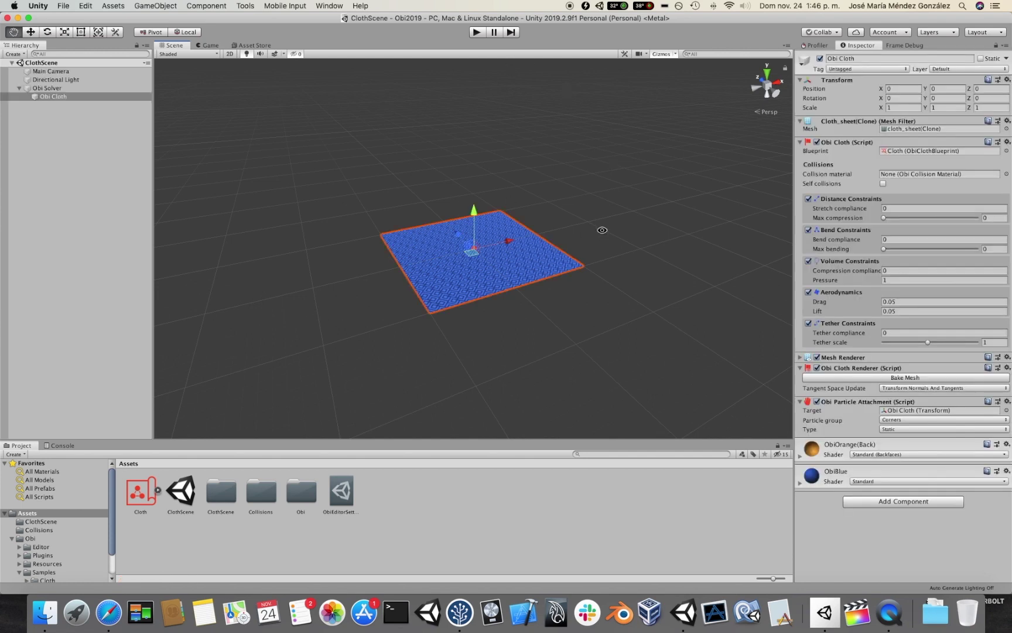
{"action": "left_click", "coordinate": [476, 33]}
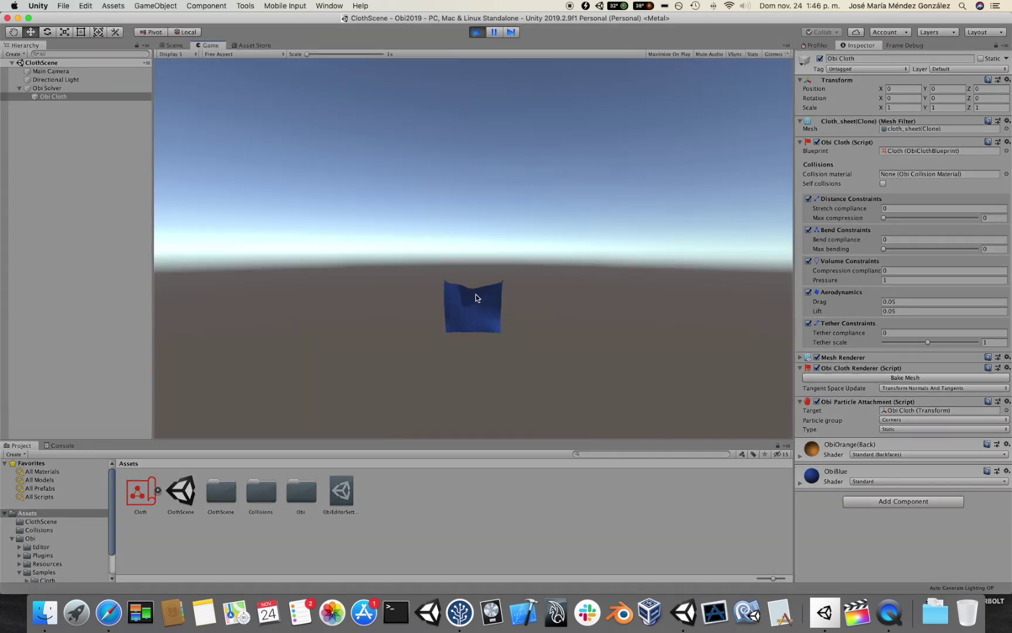
{"action": "left_click", "coordinate": [178, 45]}
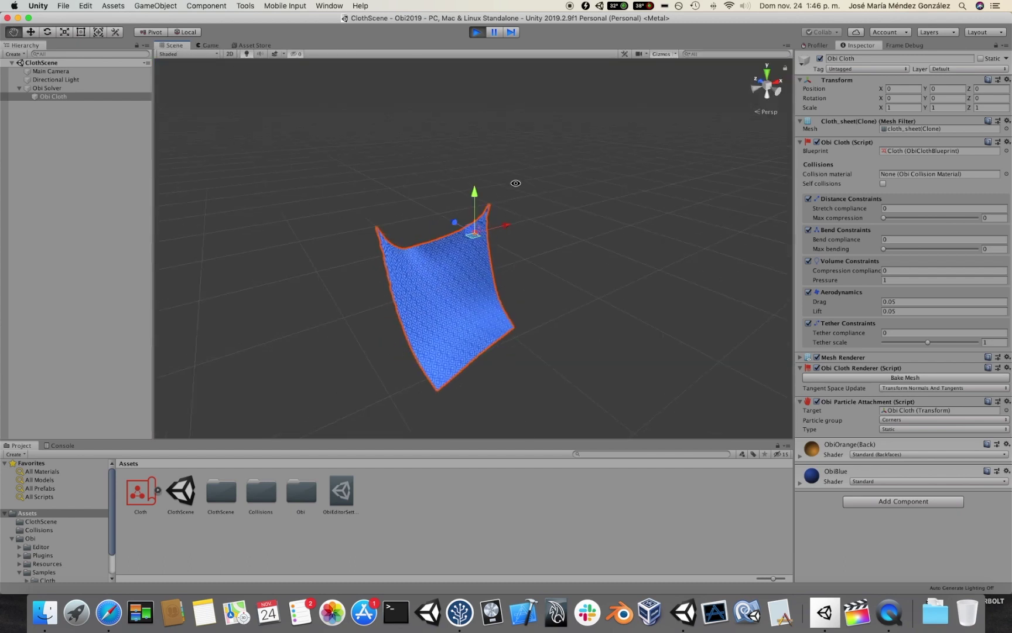
{"action": "left_click_drag", "start_coordinate": [531, 216], "coordinate": [574, 174], "text": "alt"}
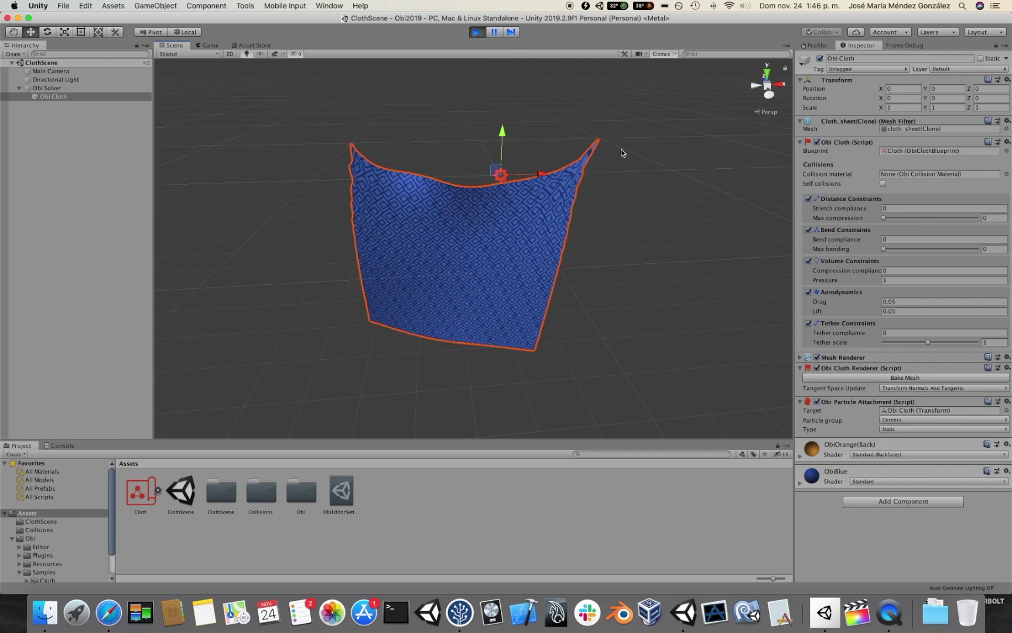
Change the Obi Fixed Updater substeps to 8 and back to 3, orbiting to watch the cloth.
{"action": "left_click", "coordinate": [48, 88]}
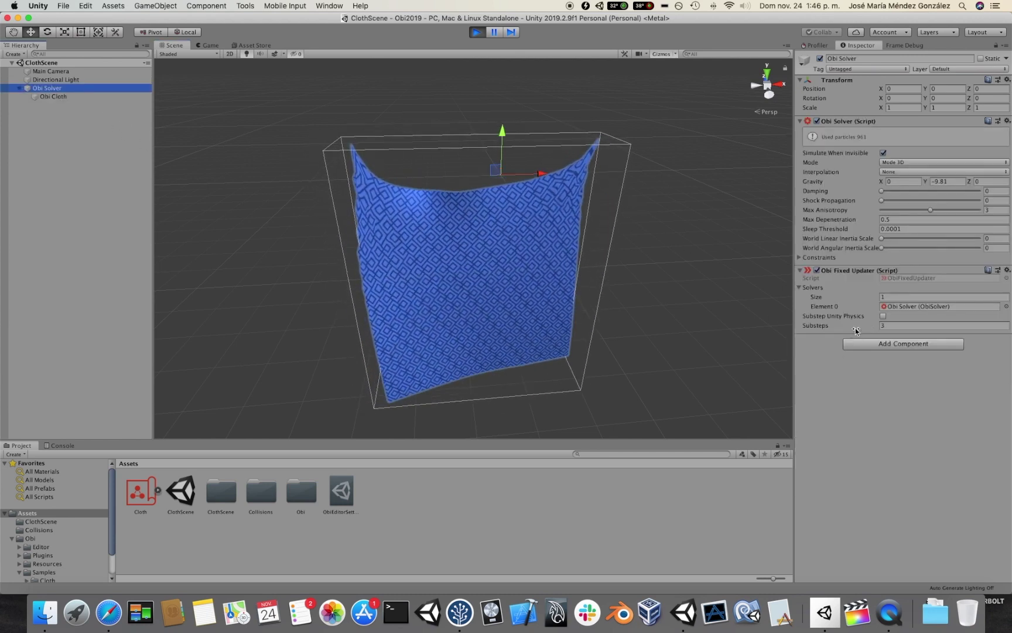
{"action": "mouse_move", "coordinate": [530, 306]}
{"action": "left_mouse_down", "text": "alt"}
{"action": "mouse_move", "coordinate": [549, 290]}
{"action": "mouse_move", "coordinate": [617, 284]}
{"action": "left_mouse_up", "text": "alt"}
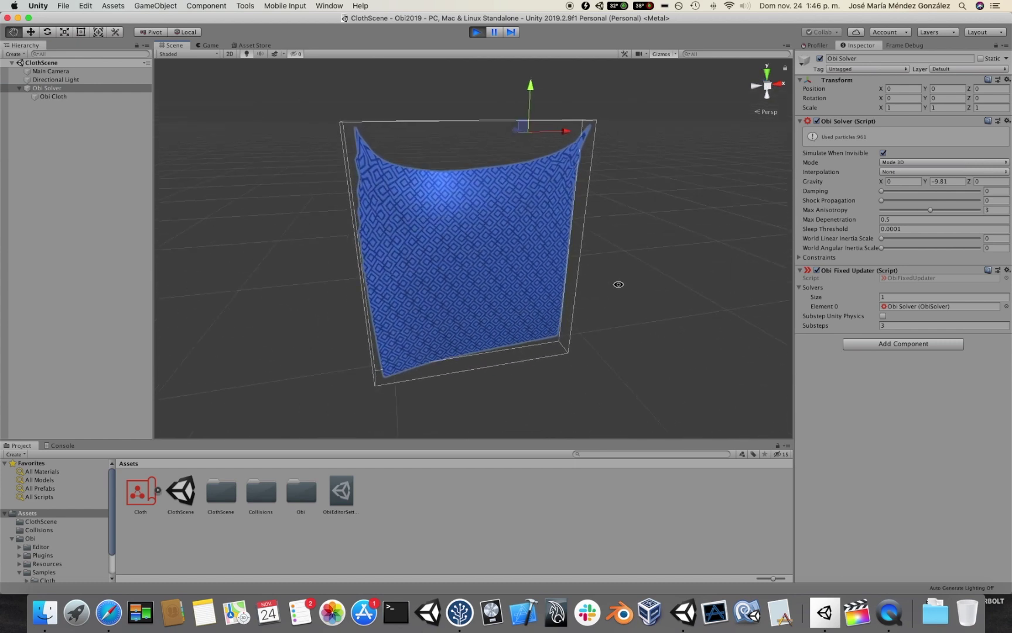
{"action": "left_click", "coordinate": [932, 326]}
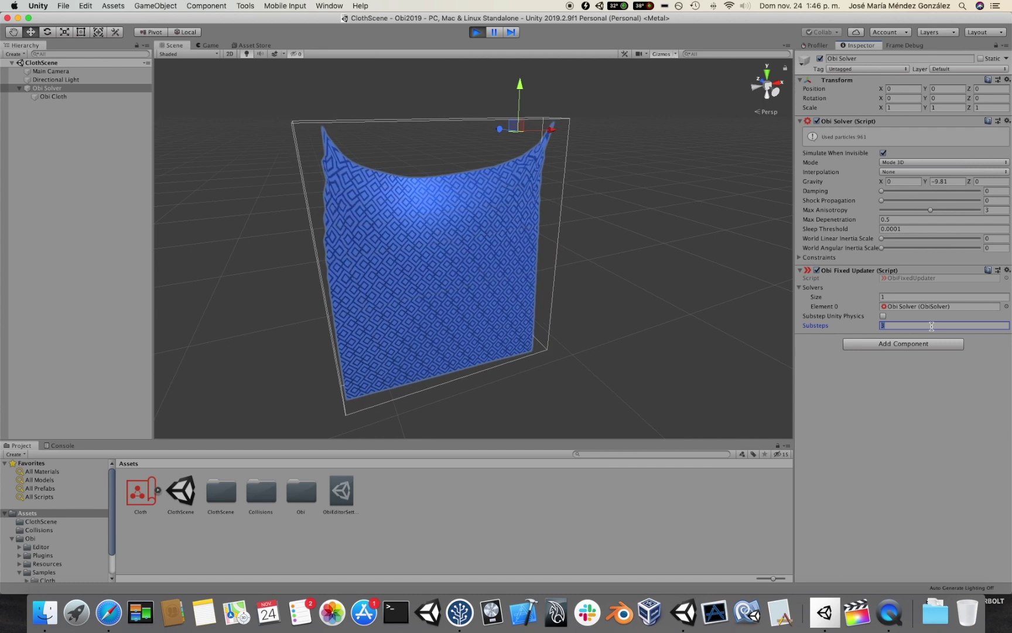
{"action": "type", "text": "8"}
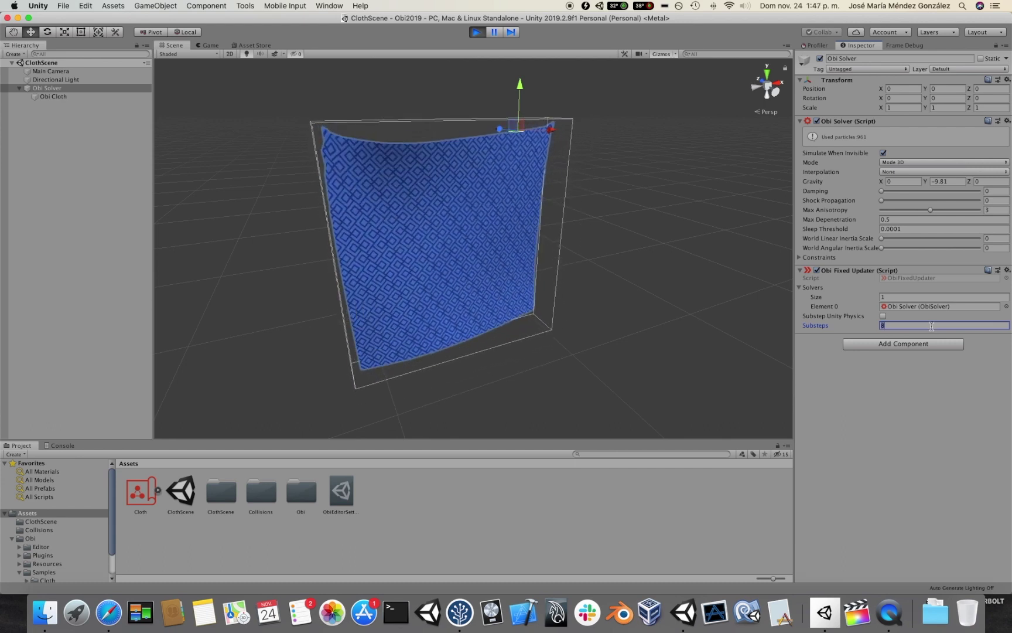
{"action": "type", "text": "3"}
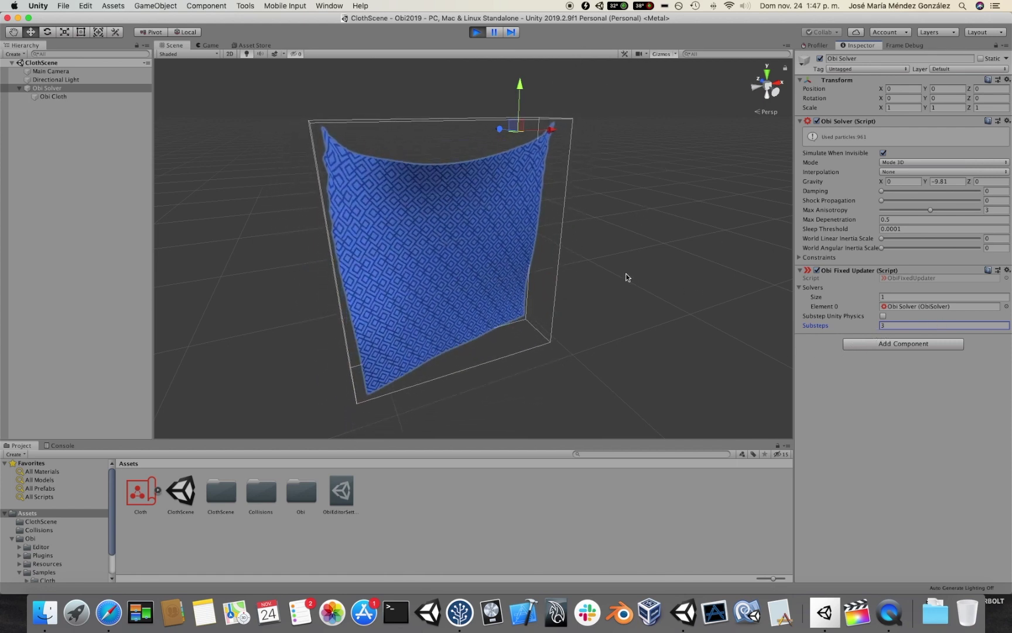
{"action": "right_click_drag", "start_coordinate": [616, 232], "coordinate": [613, 166], "text": "alt"}
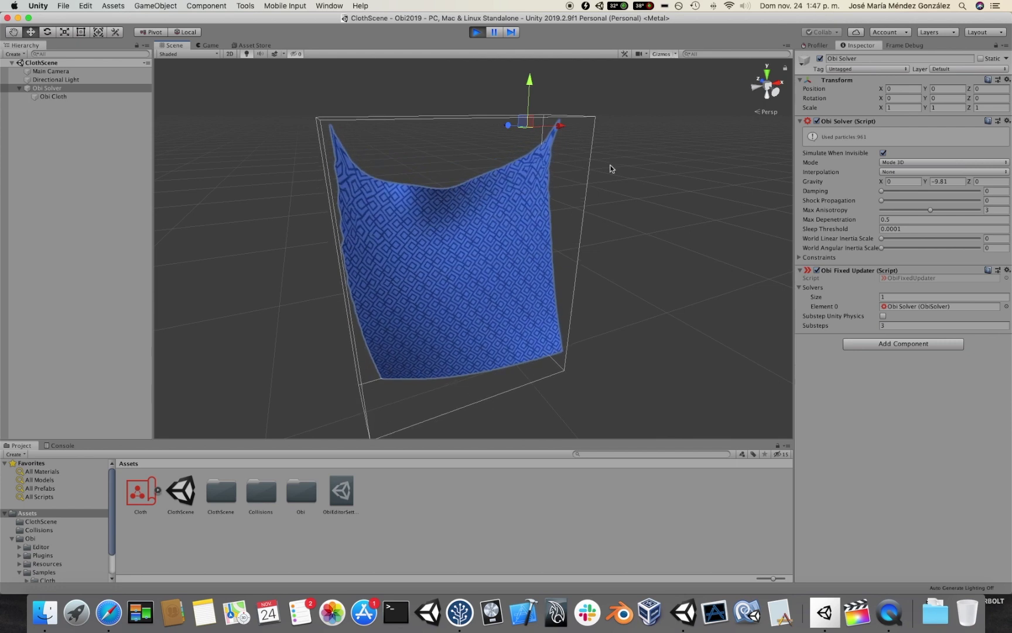
Stop play mode, edit the Cloth blueprint's particles, and choose Corners as the tethered group.
{"action": "left_click", "coordinate": [475, 33]}
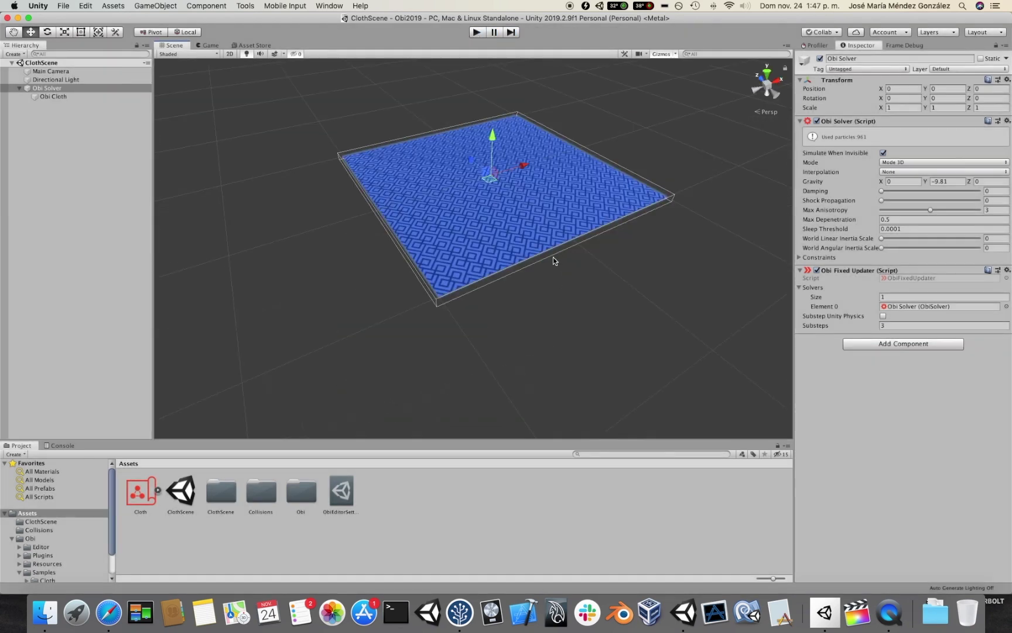
{"action": "left_click", "coordinate": [142, 491]}
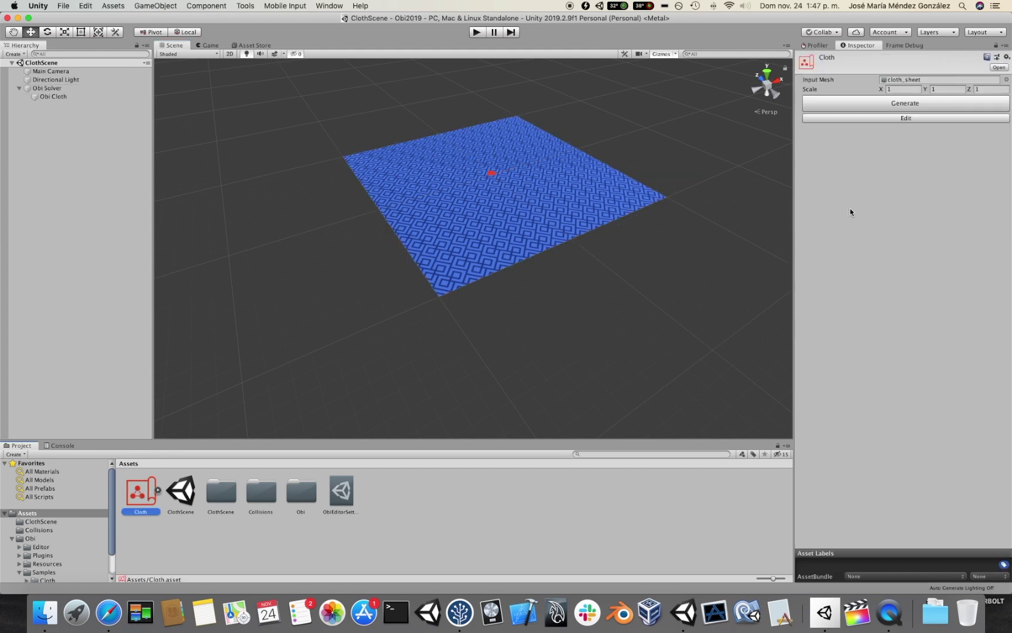
{"action": "left_click", "coordinate": [928, 116]}
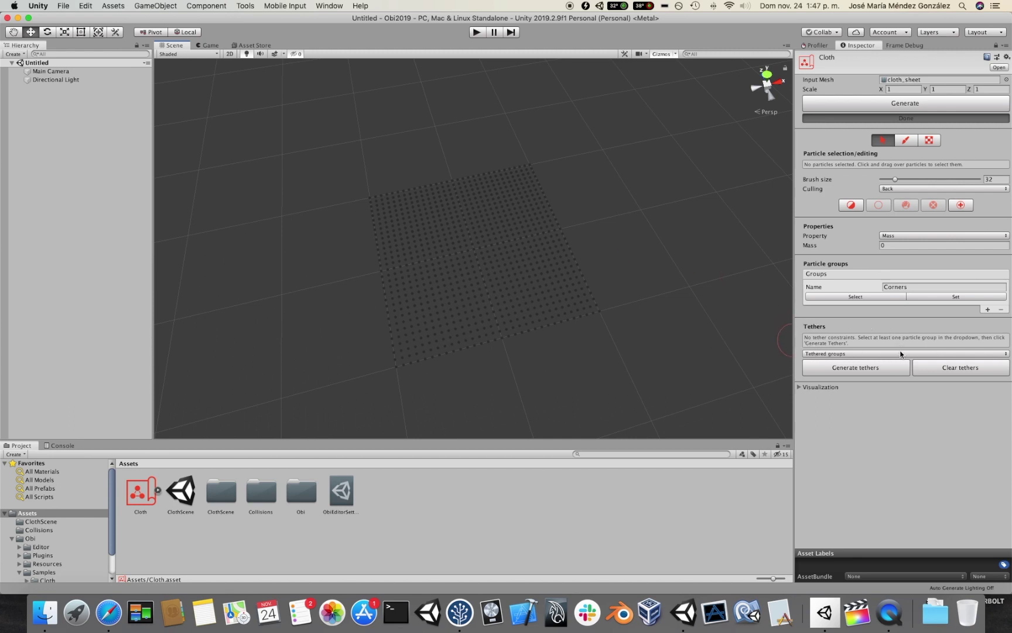
{"action": "left_click", "coordinate": [832, 354]}
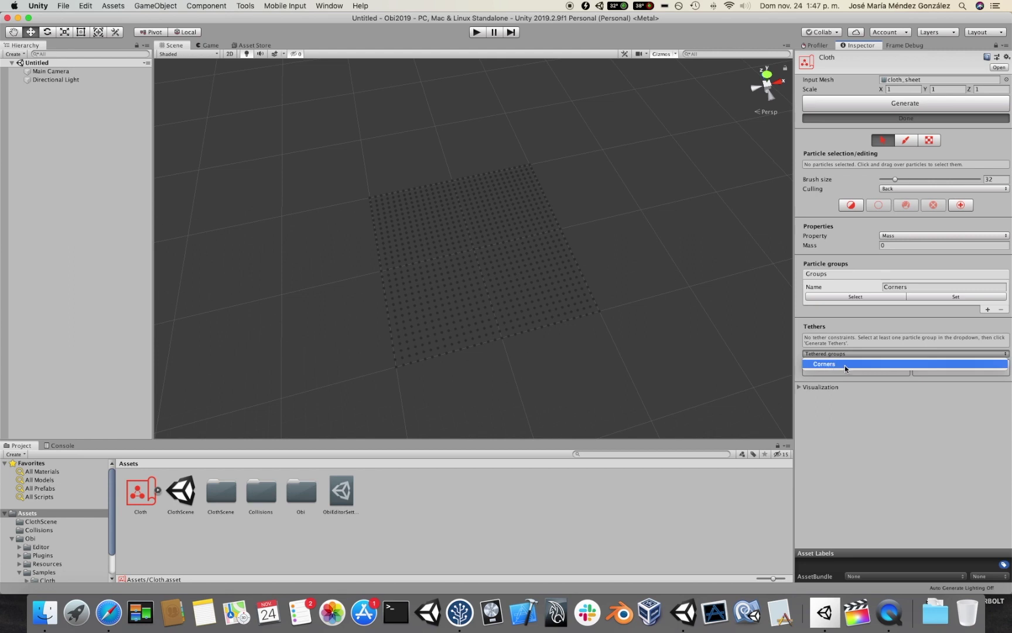
{"action": "left_click", "coordinate": [843, 368]}
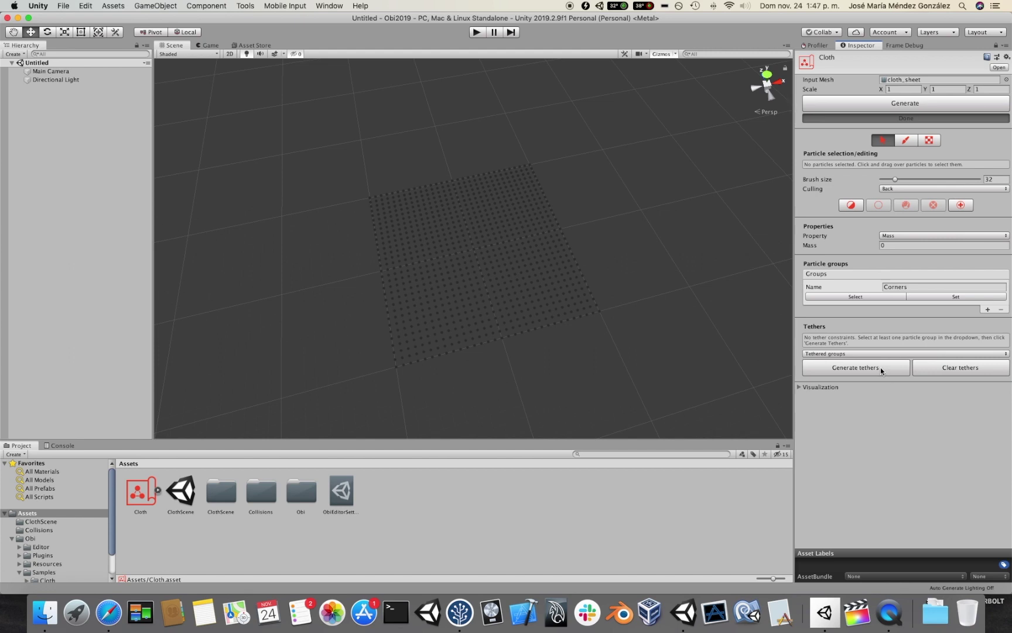
Generate 1918 tether constraints from the Corners group.
{"action": "left_click", "coordinate": [882, 368]}
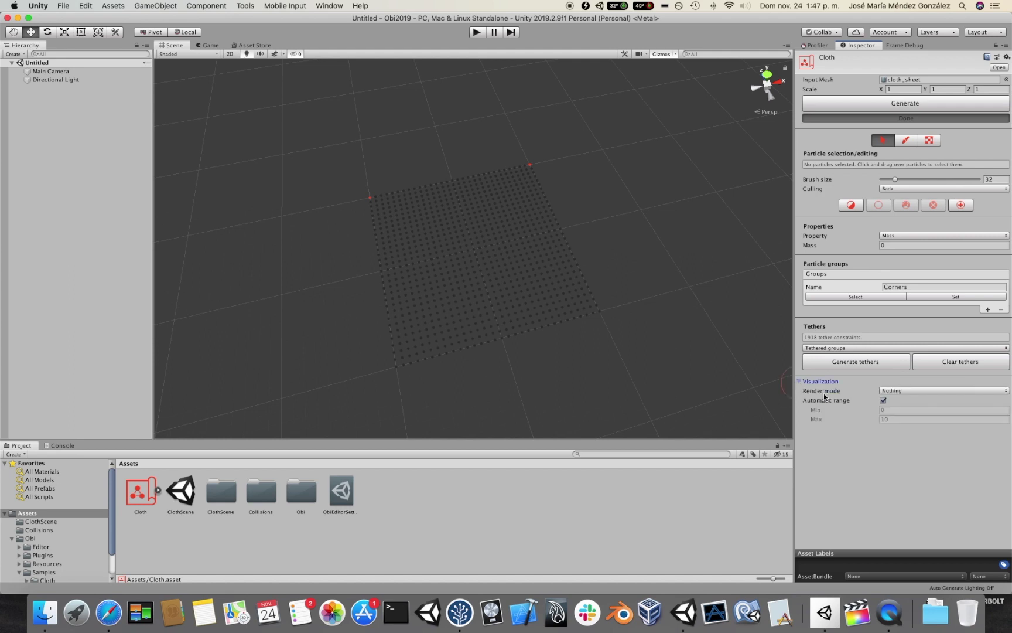
Set the render mode to Tether constraints, inspect them from three angles, and exit the blueprint editor.
{"action": "left_click", "coordinate": [891, 391]}
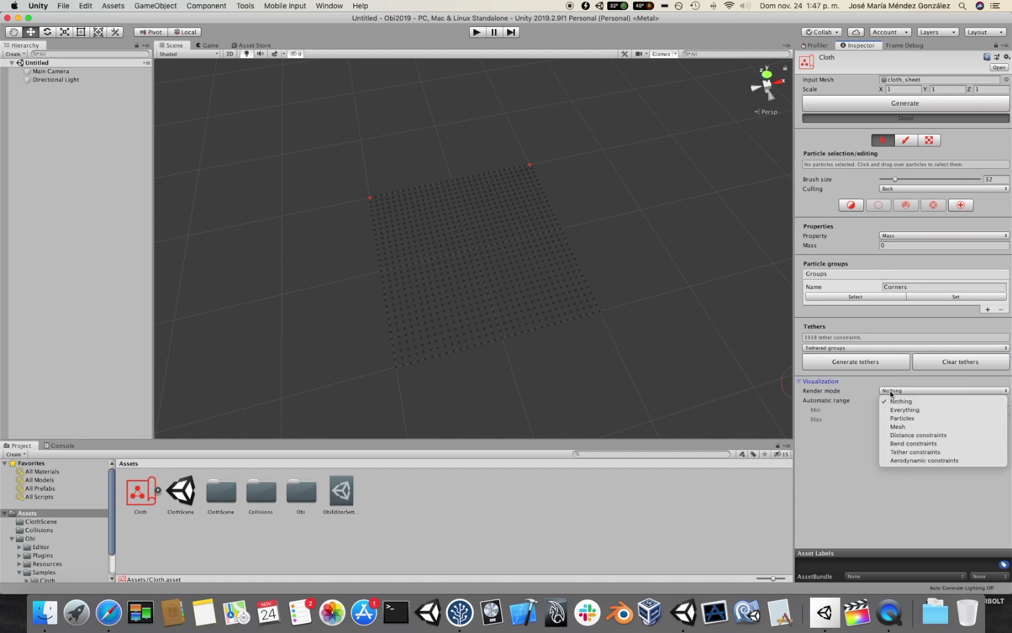
{"action": "left_click", "coordinate": [904, 452]}
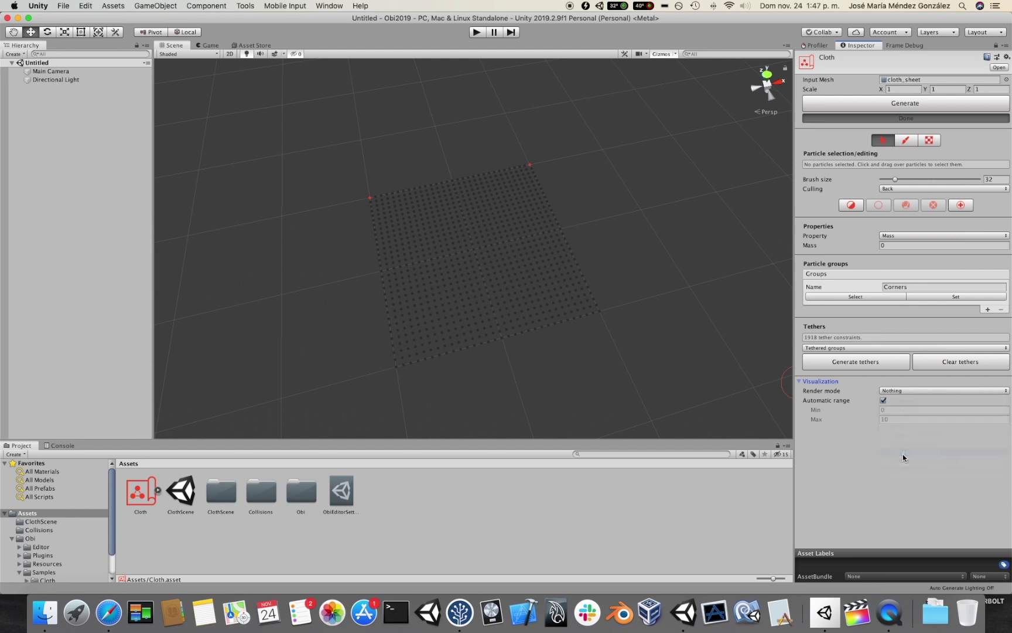
{"action": "left_click_drag", "start_coordinate": [671, 253], "coordinate": [564, 293], "text": "alt"}
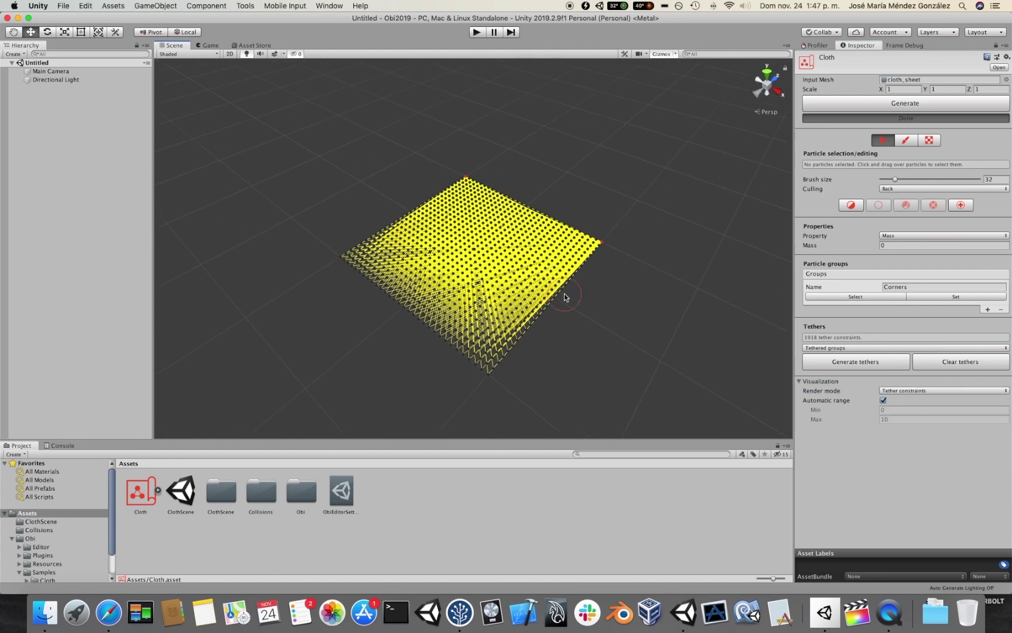
{"action": "scroll", "coordinate": [567, 296], "scroll_direction": "up", "scroll_amount": 3}
{"action": "left_click_drag", "start_coordinate": [665, 332], "coordinate": [563, 312], "text": "alt"}
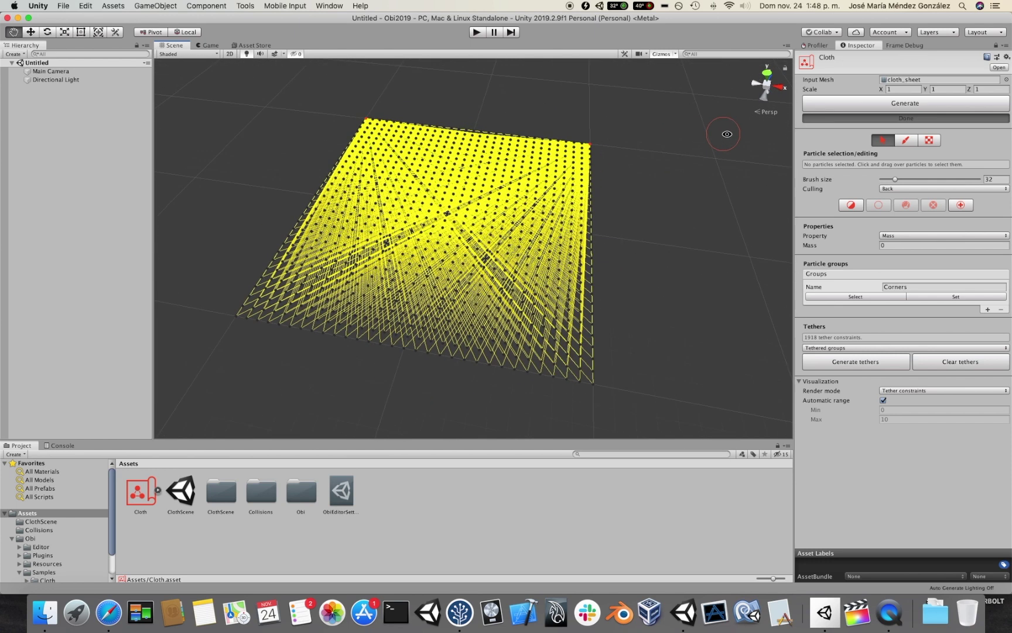
{"action": "mouse_move", "coordinate": [562, 114]}
{"action": "left_mouse_down", "text": "alt"}
{"action": "mouse_move", "coordinate": [696, 216]}
{"action": "mouse_move", "coordinate": [682, 247]}
{"action": "left_mouse_up", "text": "alt"}
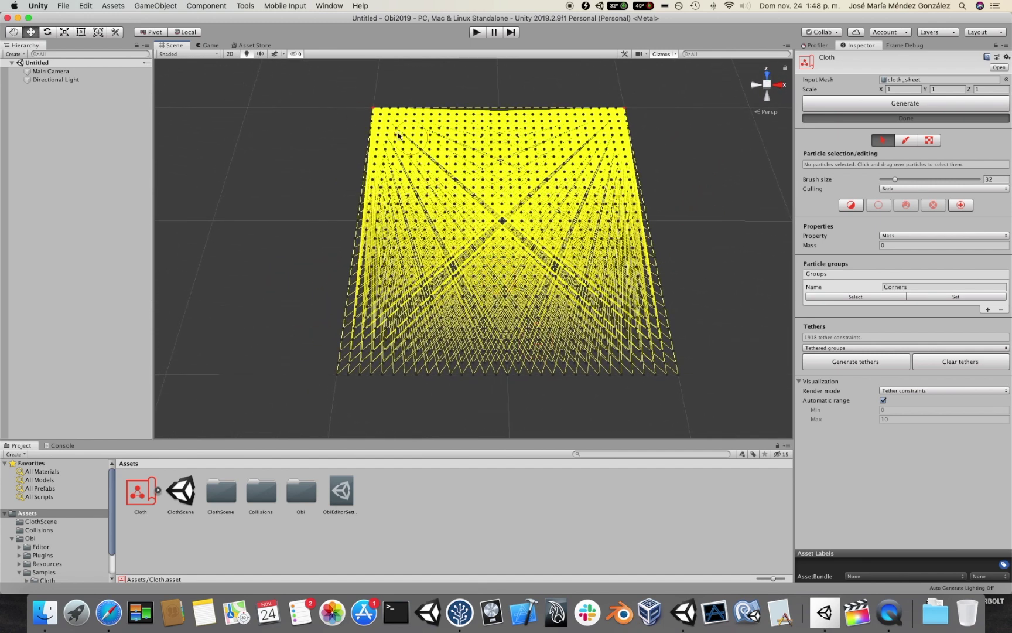
{"action": "left_click", "coordinate": [901, 119]}
Enter Play mode, select Obi Cloth, and drag it to confirm the corners hold without stretching.
{"action": "left_click_drag", "start_coordinate": [708, 246], "coordinate": [772, 204], "text": "alt"}
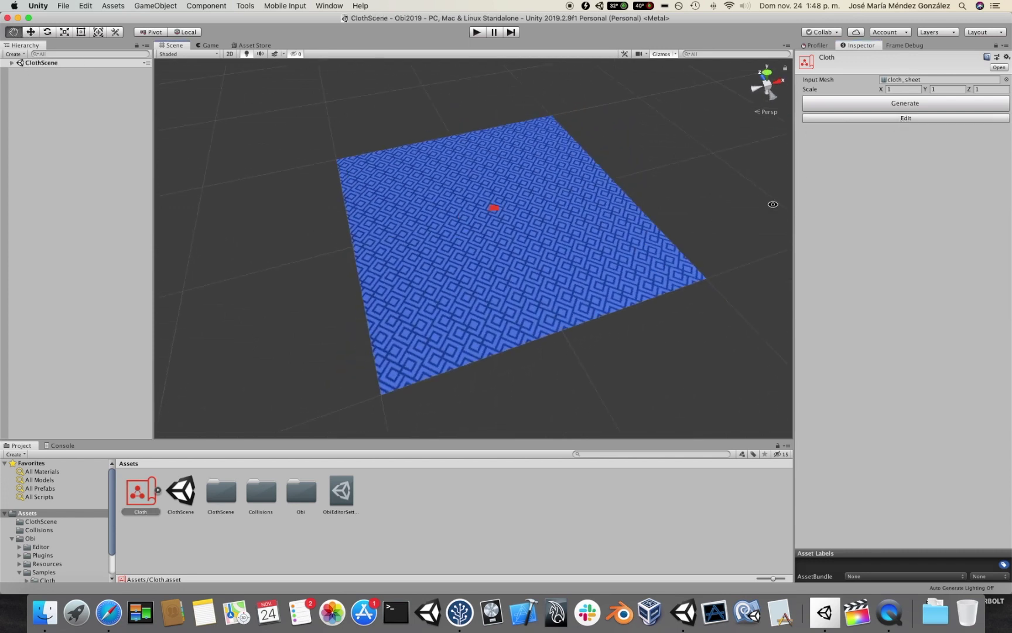
{"action": "left_click", "coordinate": [475, 33]}
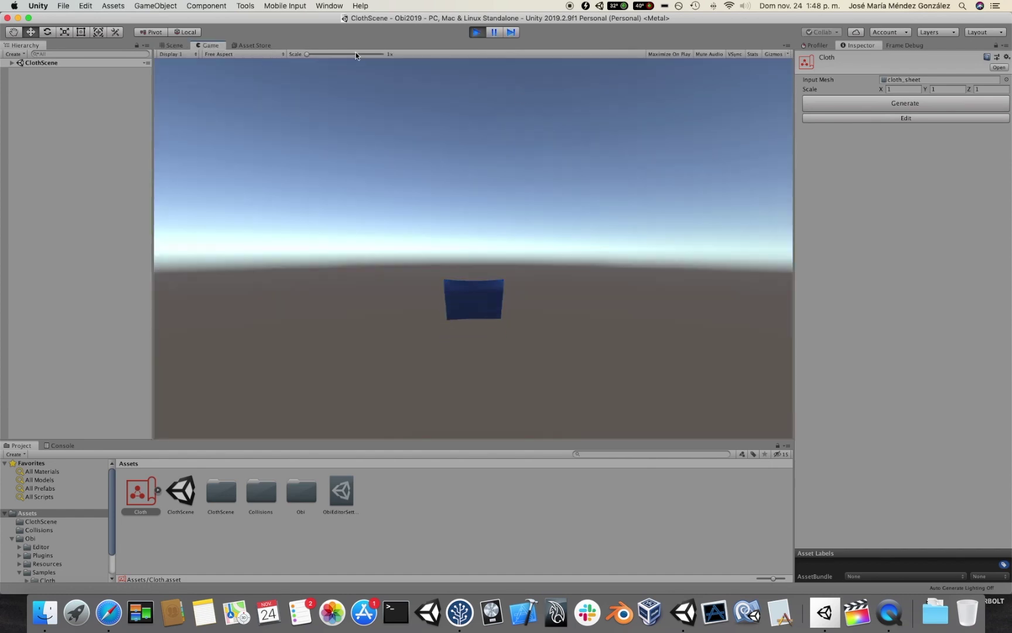
{"action": "left_click", "coordinate": [183, 46]}
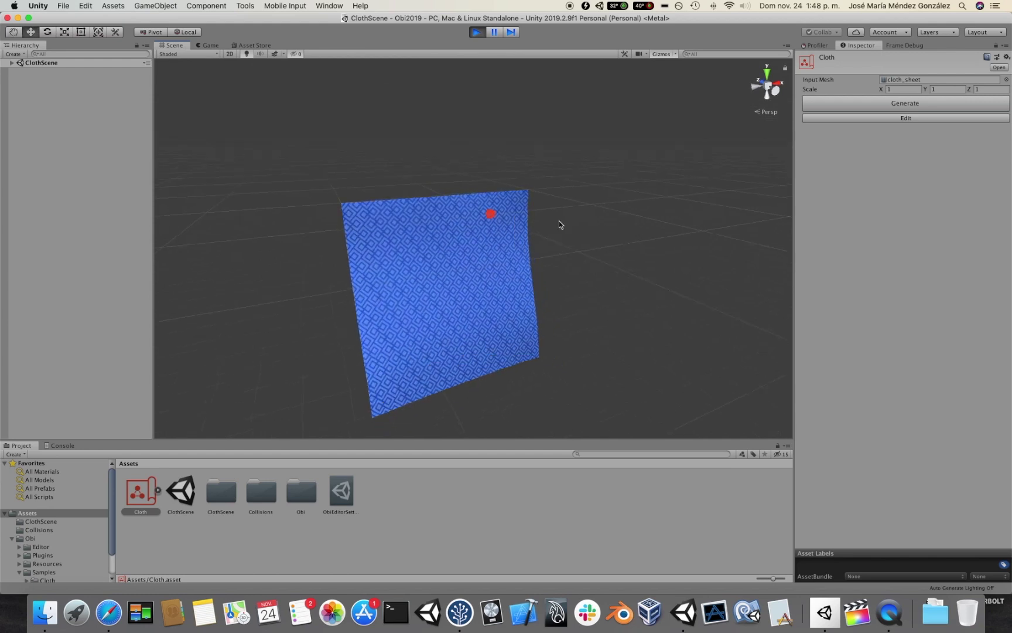
{"action": "left_click", "coordinate": [460, 240]}
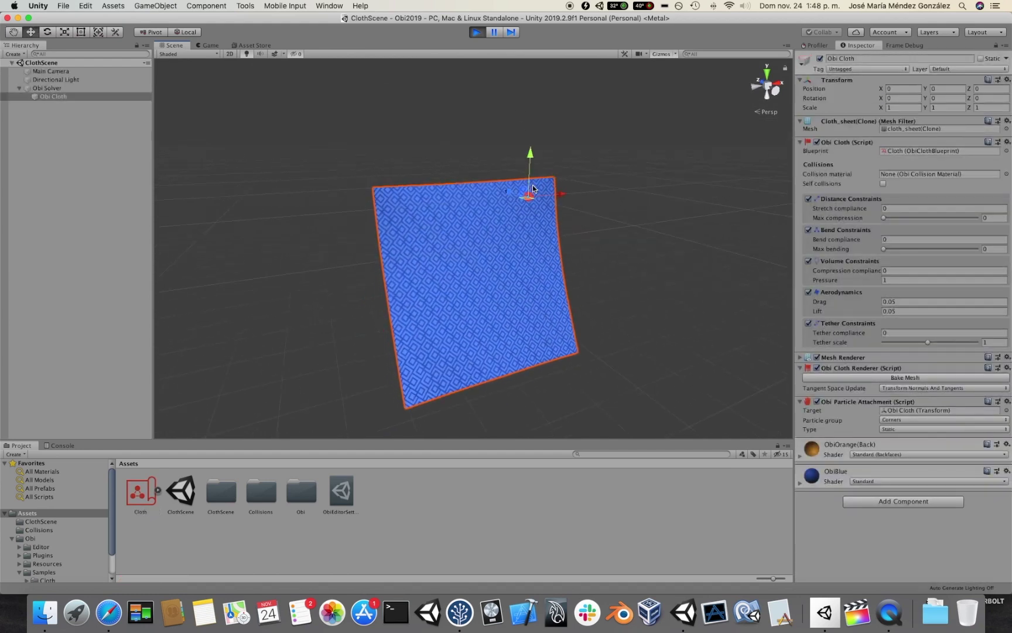
{"action": "left_click_drag", "start_coordinate": [525, 193], "coordinate": [534, 182]}
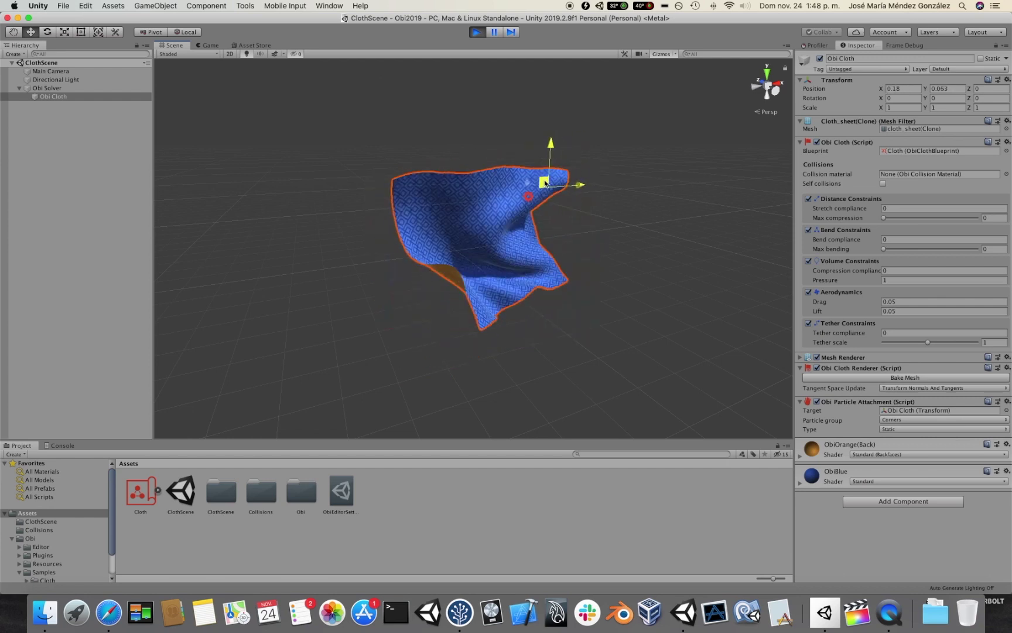
{"action": "left_click_drag", "start_coordinate": [533, 182], "coordinate": [554, 187]}
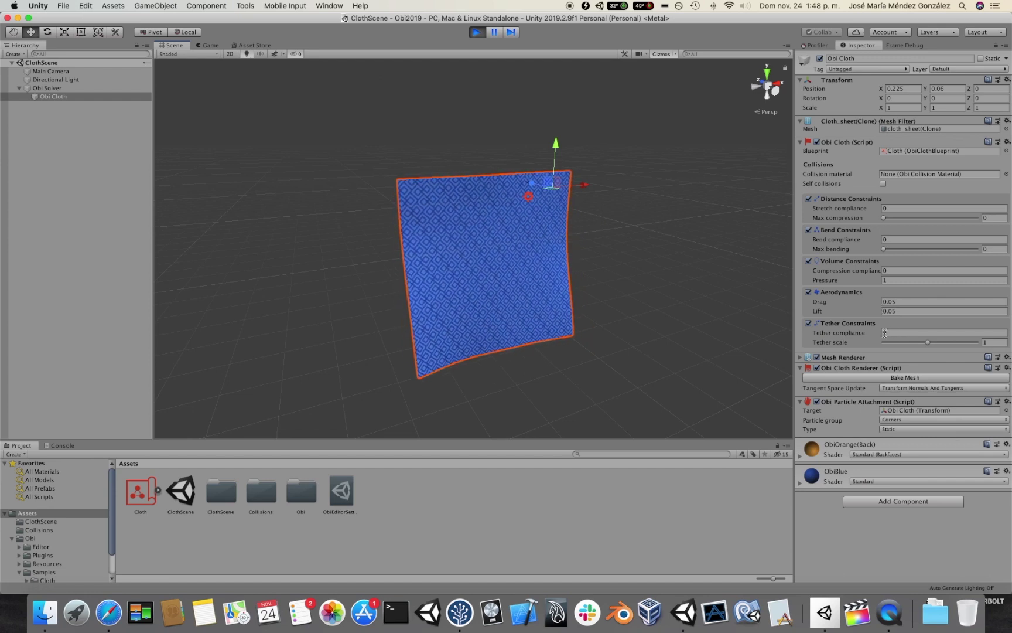
Enter 0.01 as the Obi Cloth tether compliance.
{"action": "left_click", "coordinate": [940, 333]}
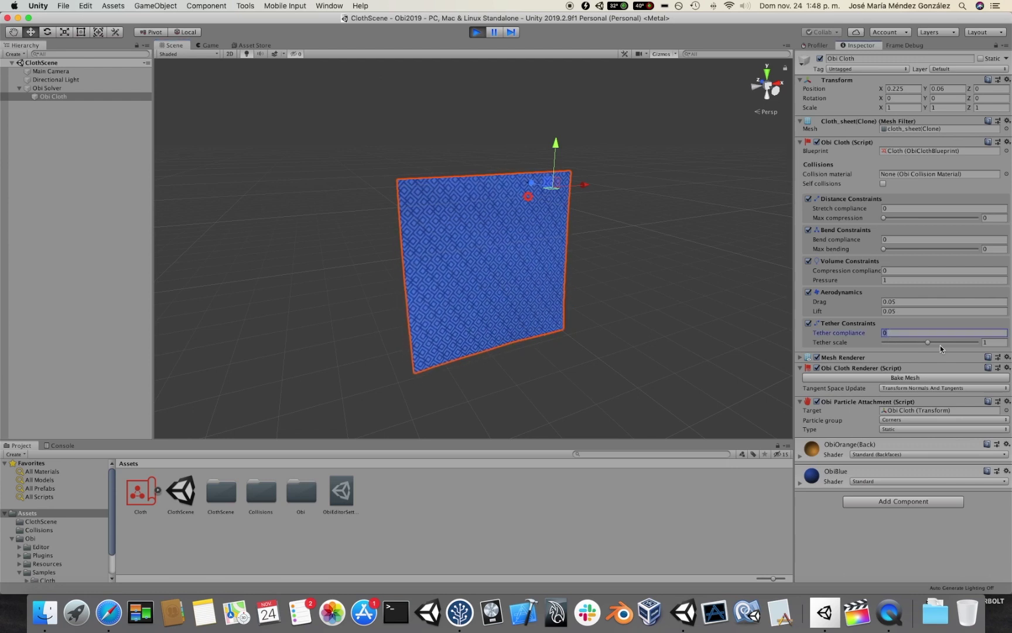
{"action": "type", "text": "0.02"}
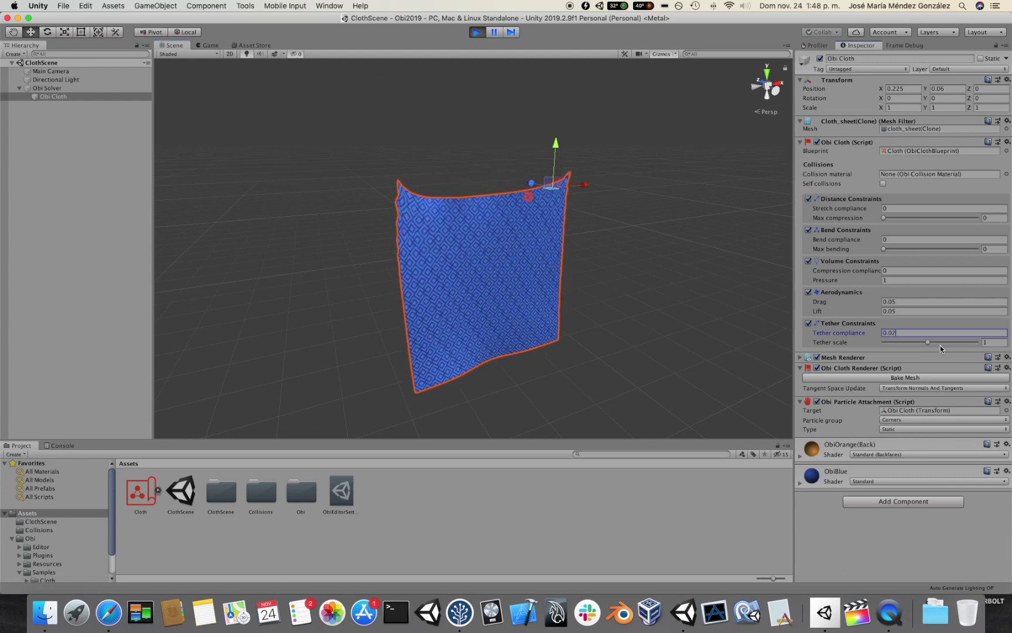
{"action": "key", "text": "BackSpace"}
{"action": "type", "text": "1"}
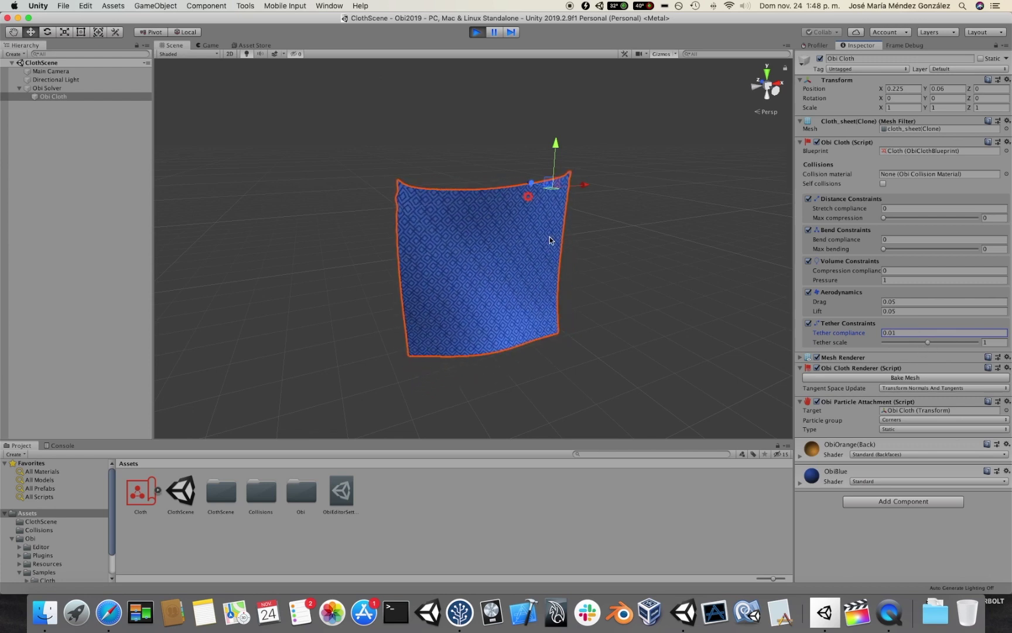
Test tether scale values 1.67 and 1.38, orbiting around the cloth to compare the sag.
{"action": "left_click_drag", "start_coordinate": [929, 342], "coordinate": [961, 342]}
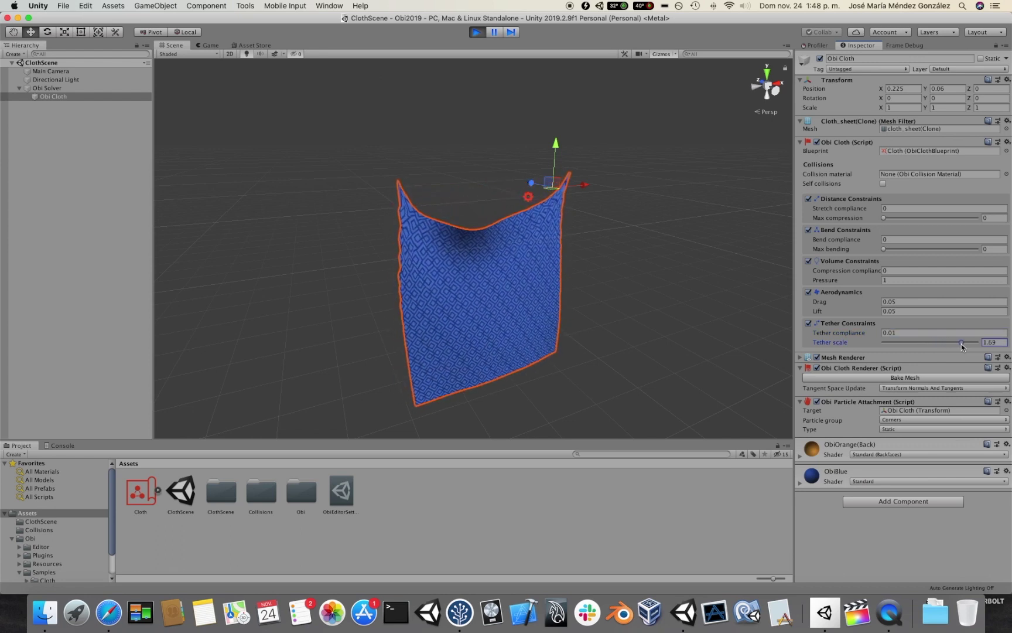
{"action": "left_click_drag", "start_coordinate": [962, 344], "coordinate": [948, 344]}
{"action": "type", "text": "1"}
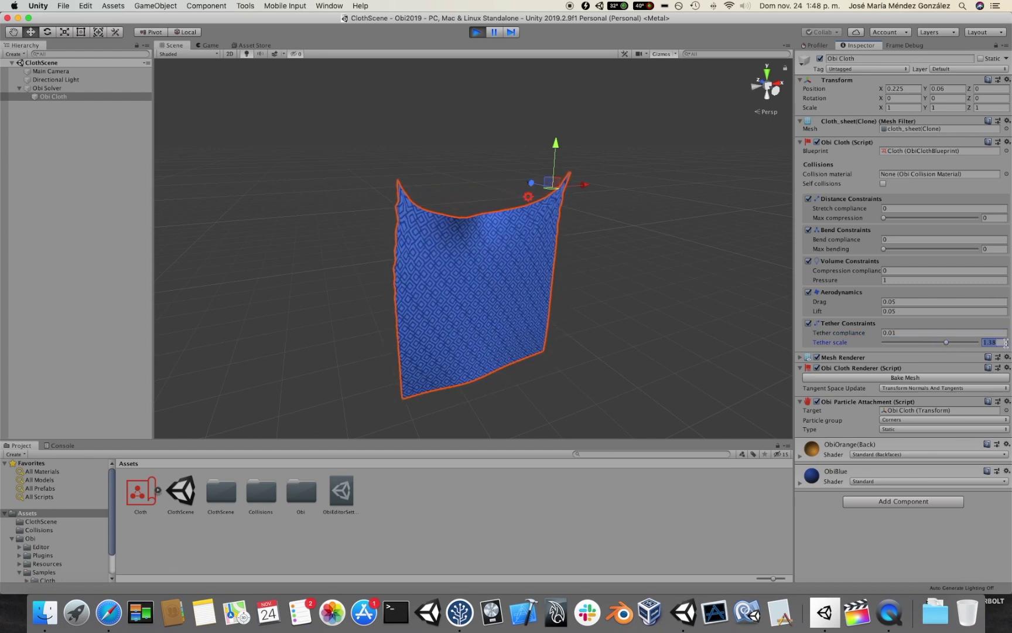
{"action": "left_click_drag", "start_coordinate": [671, 195], "coordinate": [665, 237], "text": "alt"}
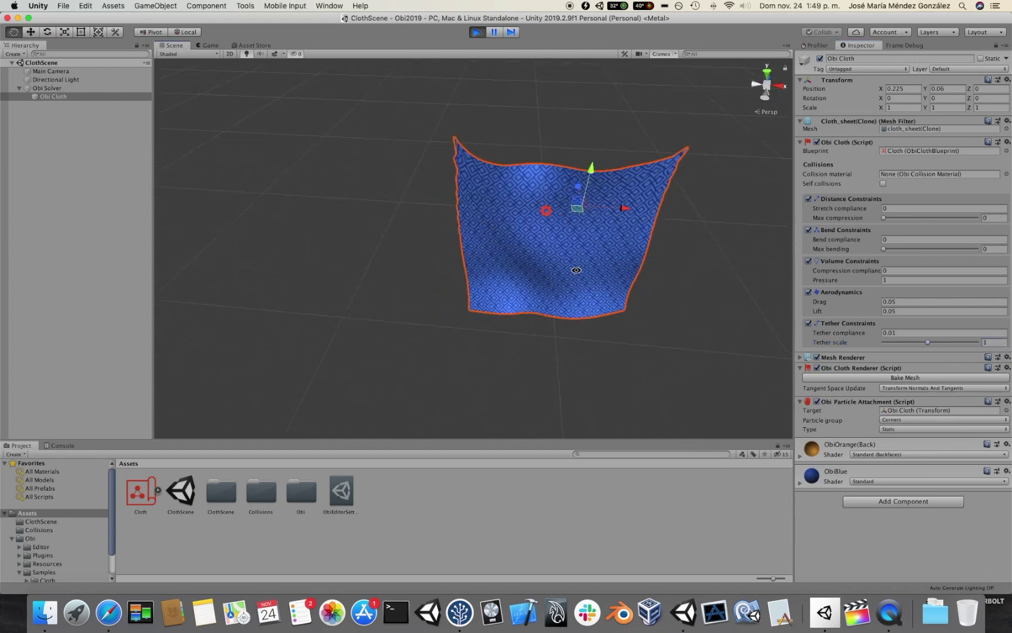
{"action": "mouse_move", "coordinate": [664, 238]}
{"action": "right_mouse_down", "text": "alt"}
{"action": "mouse_move", "coordinate": [618, 220]}
{"action": "mouse_move", "coordinate": [614, 229]}
{"action": "right_mouse_up", "text": "alt"}
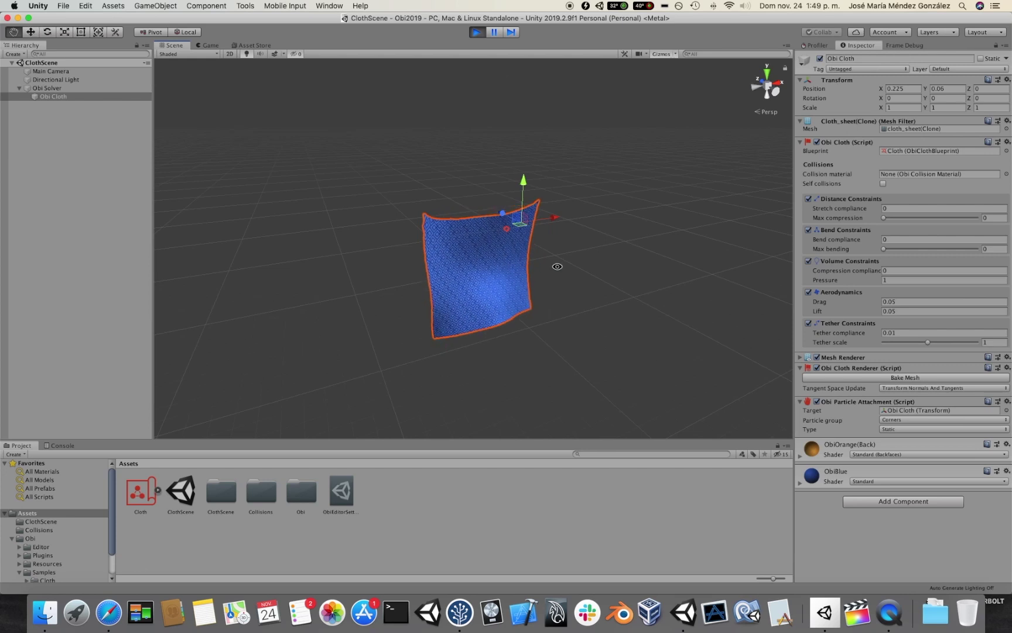
{"action": "mouse_move", "coordinate": [556, 264]}
{"action": "left_mouse_down", "text": "alt"}
{"action": "mouse_move", "coordinate": [623, 248]}
{"action": "mouse_move", "coordinate": [646, 230]}
{"action": "mouse_move", "coordinate": [596, 266]}
{"action": "left_mouse_up", "text": "alt"}
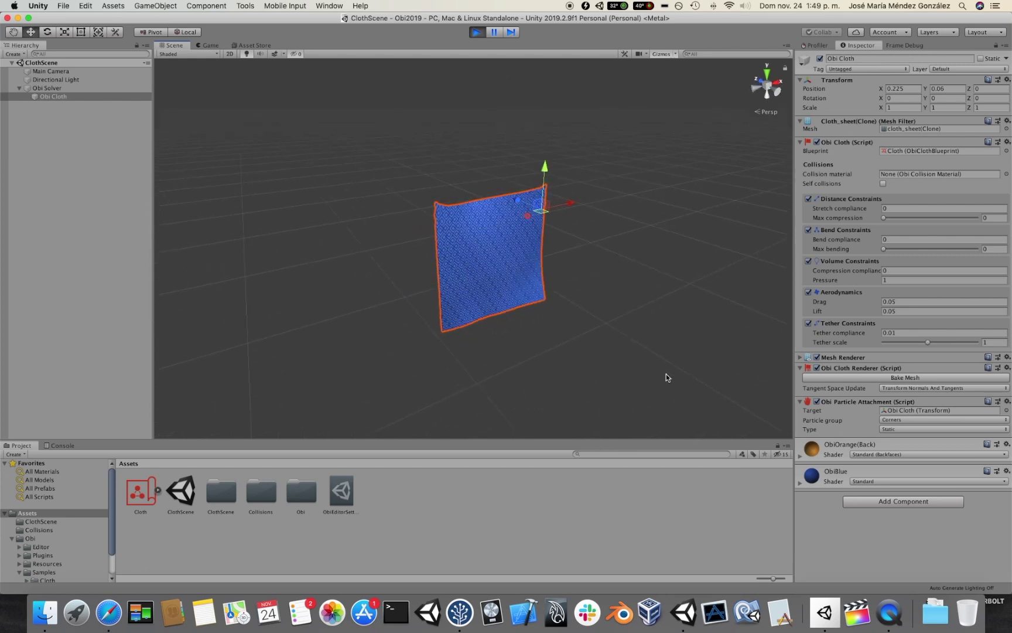